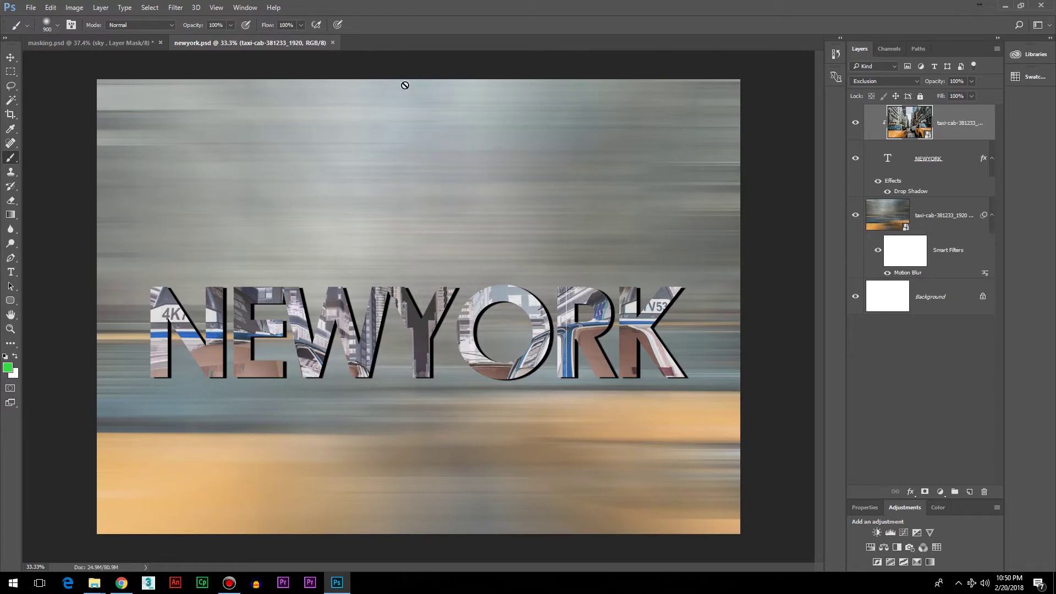
- Create a new landscape A4 document (297 × 210 mm, 300 ppi)
{"action": "key", "text": "ctrl+n"}
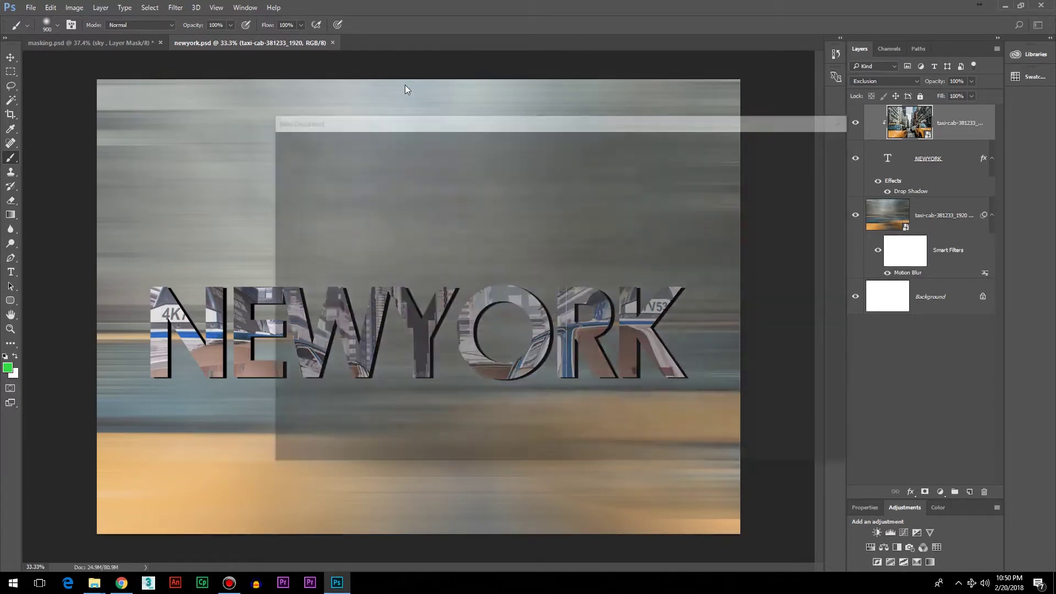
{"action": "left_click", "coordinate": [437, 242]}
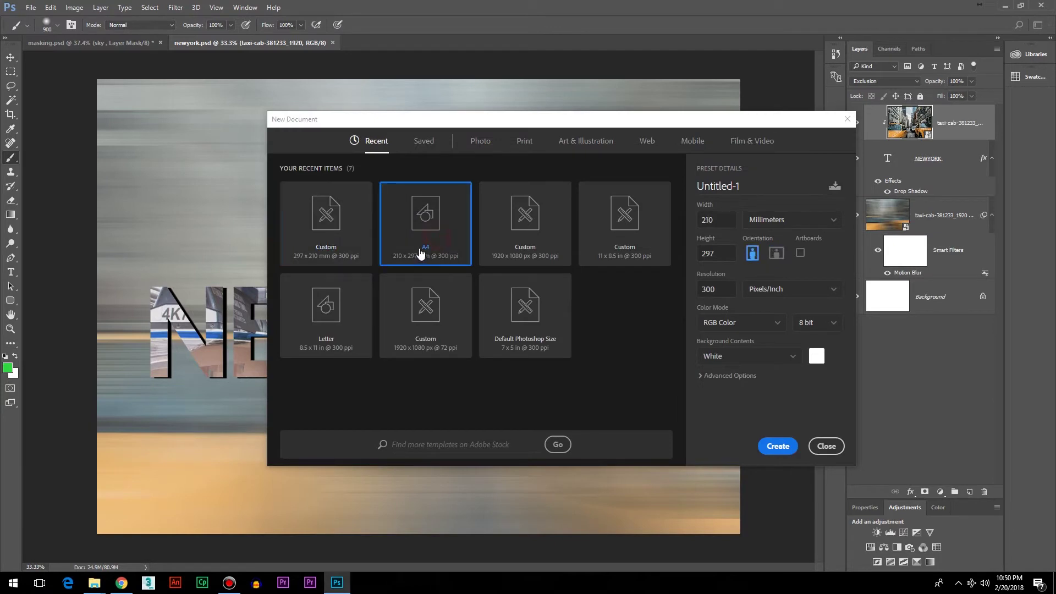
{"action": "left_click", "coordinate": [776, 253]}
{"action": "left_click", "coordinate": [777, 446]}
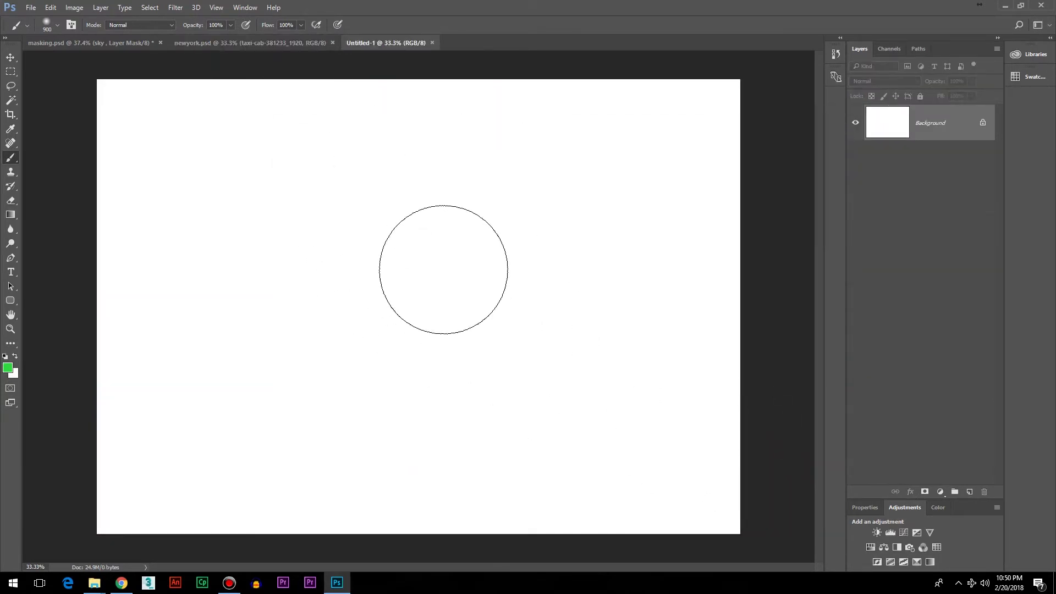
- Delete the taxi layer's mask in masking.psd and copy the taxi-cab photo layer into Untitled-1
{"action": "left_click", "coordinate": [109, 43]}
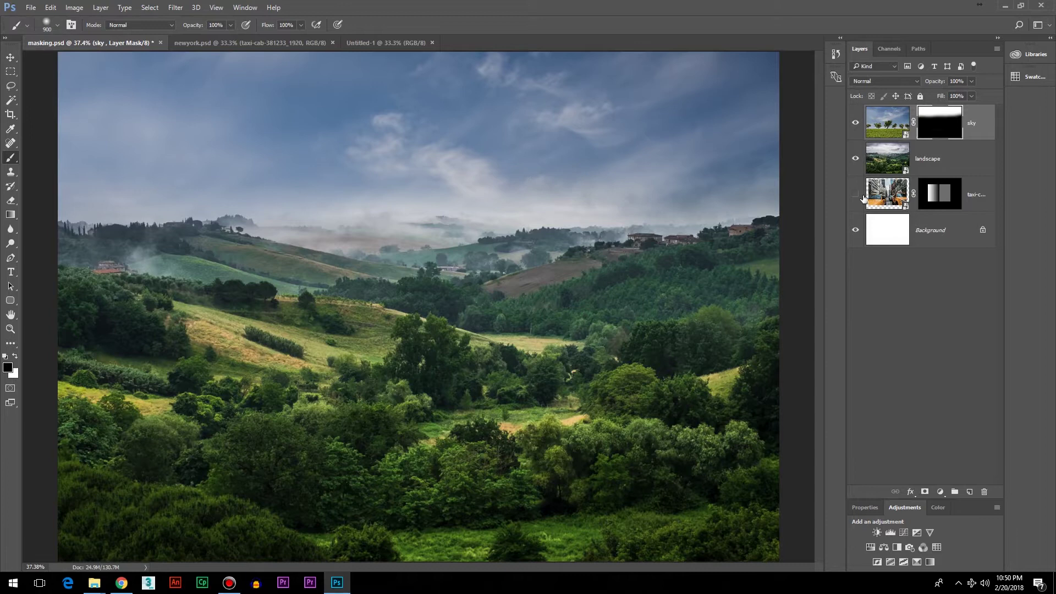
{"action": "left_click_drag", "start_coordinate": [943, 197], "coordinate": [987, 491]}
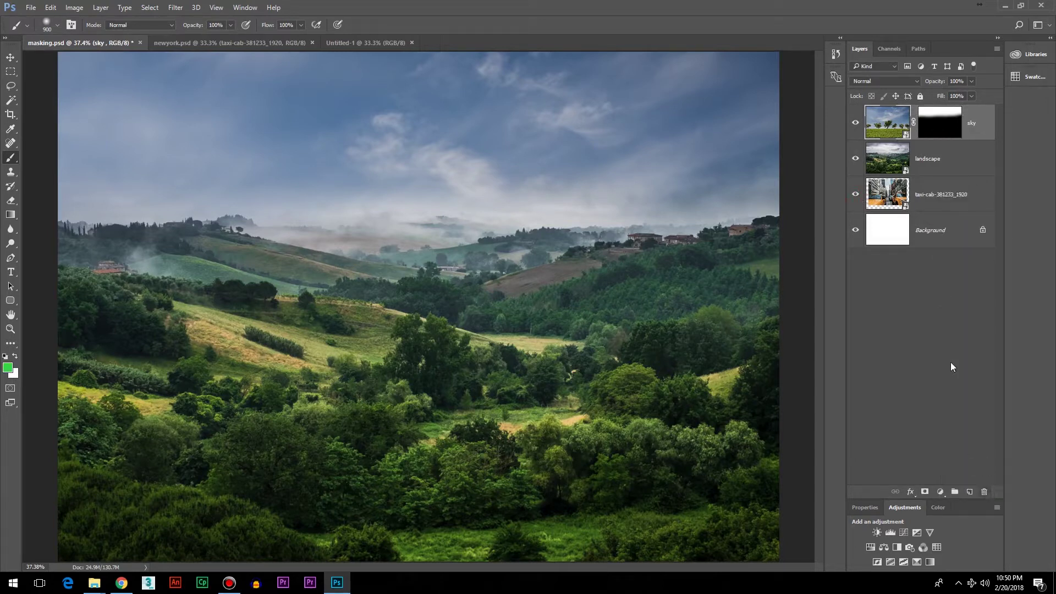
{"action": "left_click", "coordinate": [886, 201]}
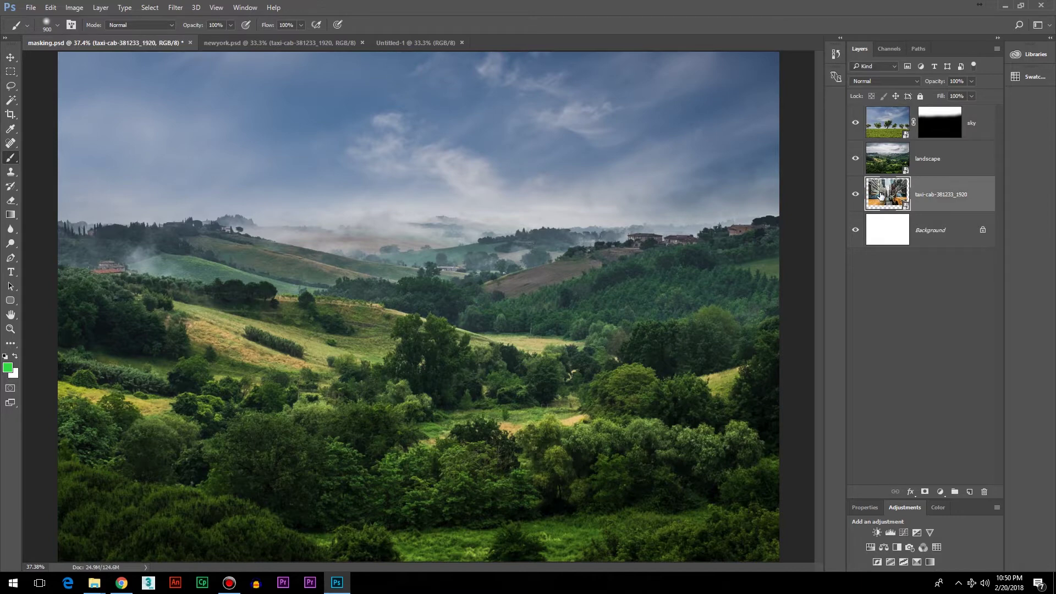
{"action": "left_click_drag", "start_coordinate": [880, 195], "coordinate": [408, 38]}
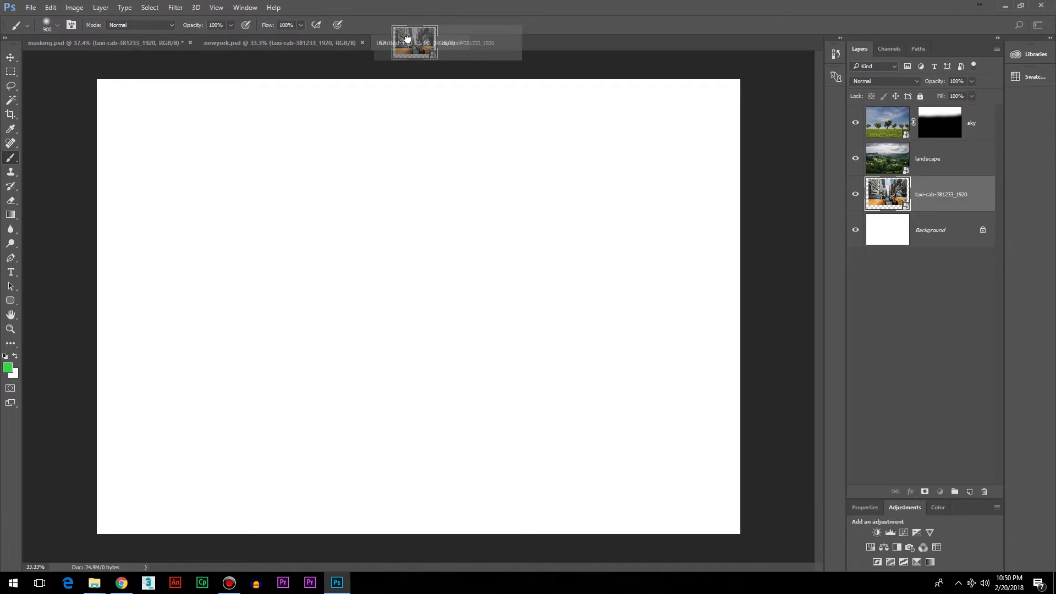
{"action": "left_click_drag", "start_coordinate": [407, 39], "coordinate": [430, 270]}
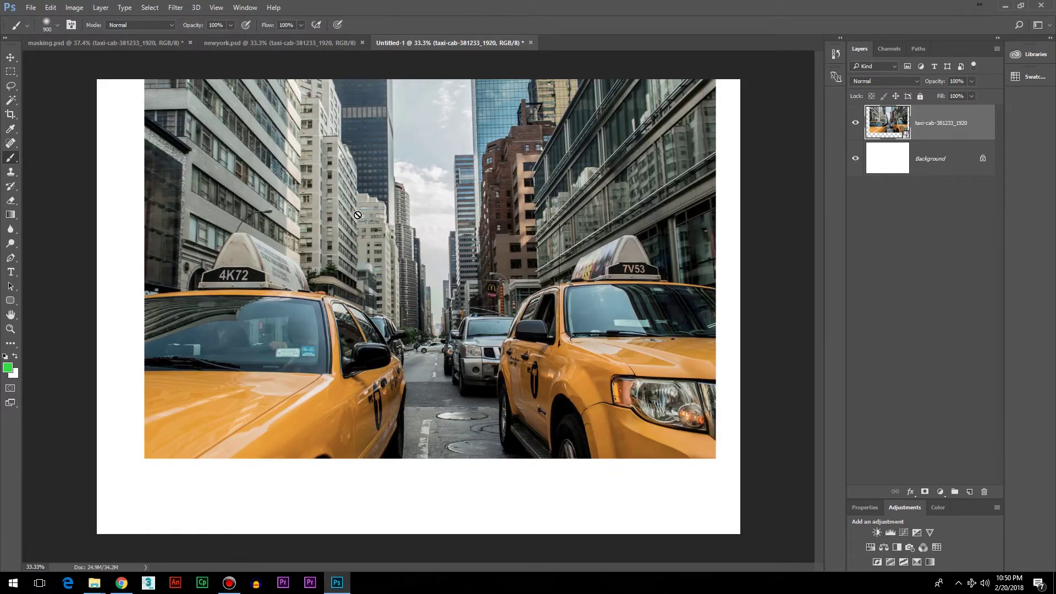
- Reposition the taxi photo and Free Transform it larger until it covers the whole A4 page
{"action": "key", "text": "v"}
{"action": "left_click_drag", "start_coordinate": [352, 214], "coordinate": [341, 258]}
{"action": "key", "text": "ctrl"}
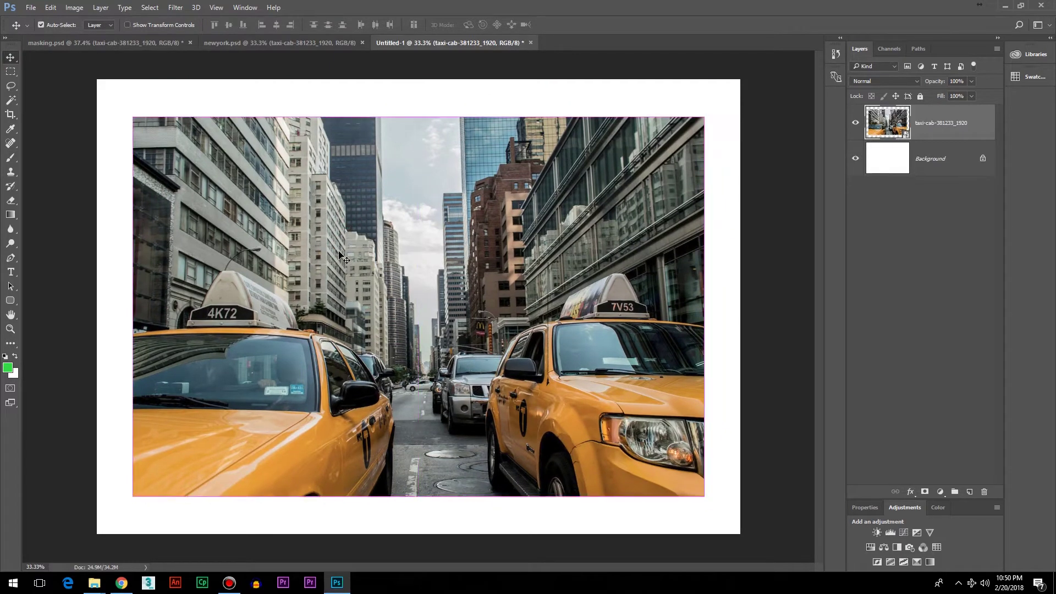
{"action": "key", "text": "ctrl+r"}
{"action": "key", "text": "ctrl+t"}
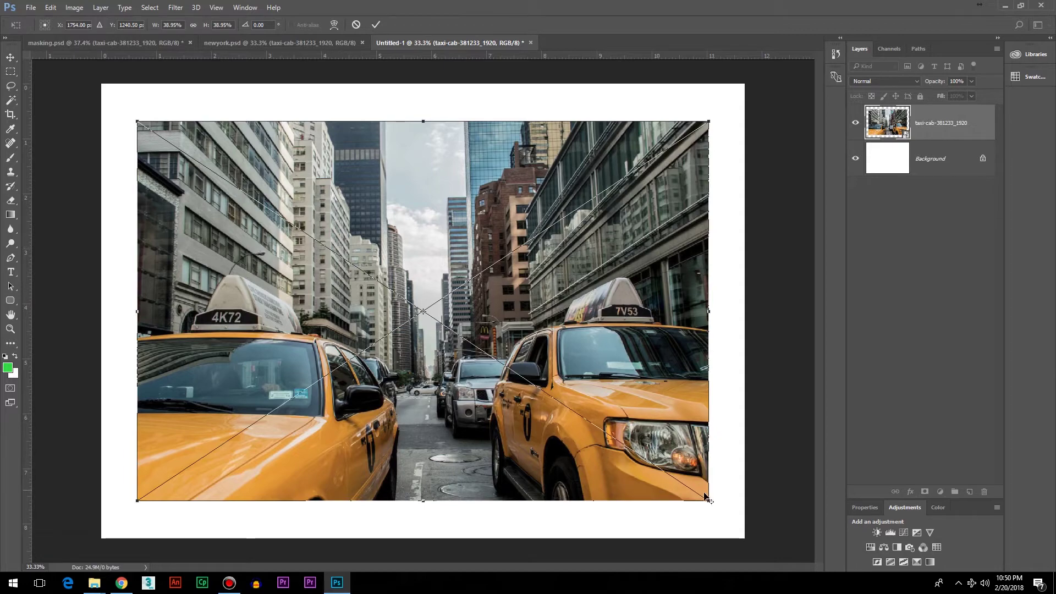
{"action": "left_click_drag", "start_coordinate": [707, 498], "coordinate": [768, 567]}
{"action": "key", "text": "Return"}
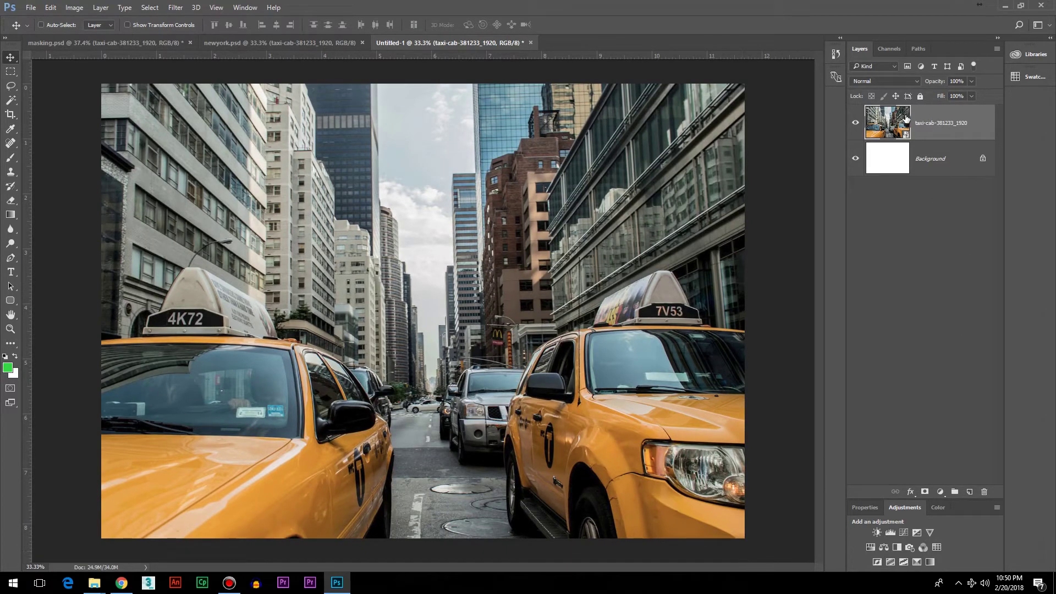
- Type NEWYORK in bold black Century Gothic and centre it across the taxi photo
{"action": "left_click", "coordinate": [969, 492]}
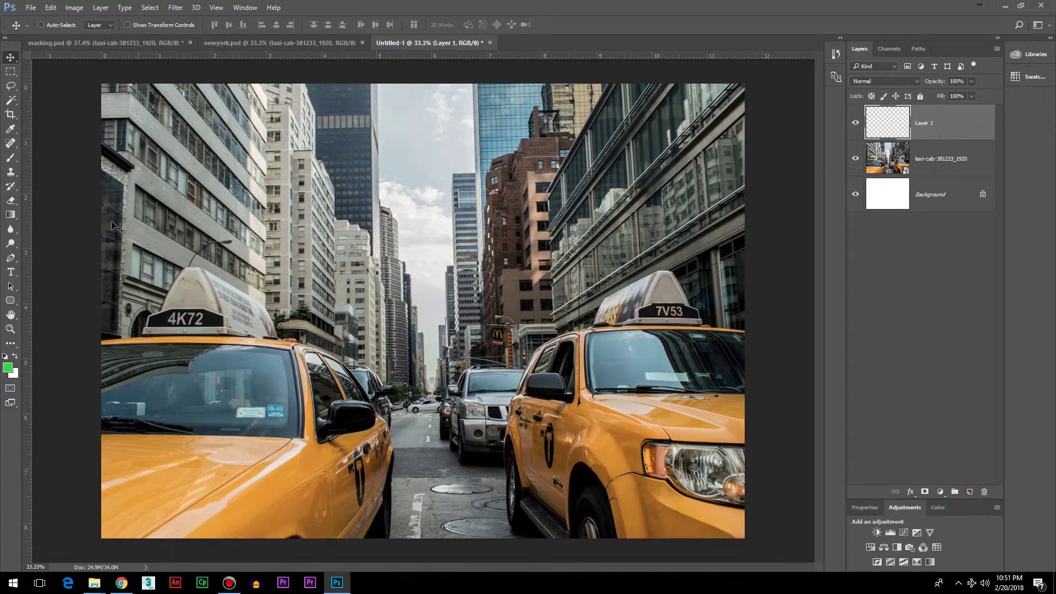
{"action": "left_click", "coordinate": [11, 275]}
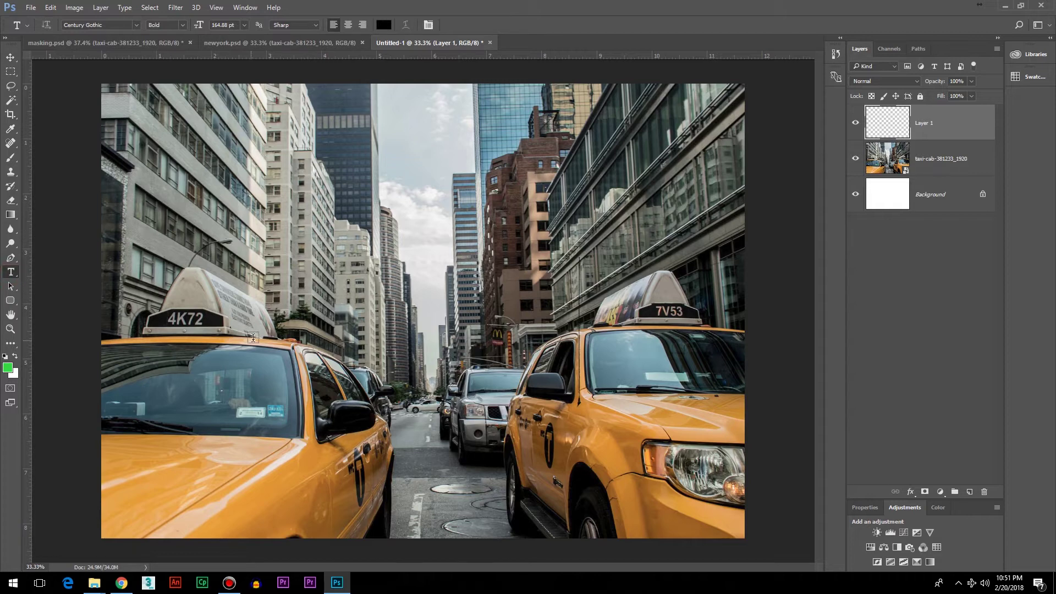
{"action": "left_click", "coordinate": [262, 332]}
{"action": "type", "text": "NEWP"}
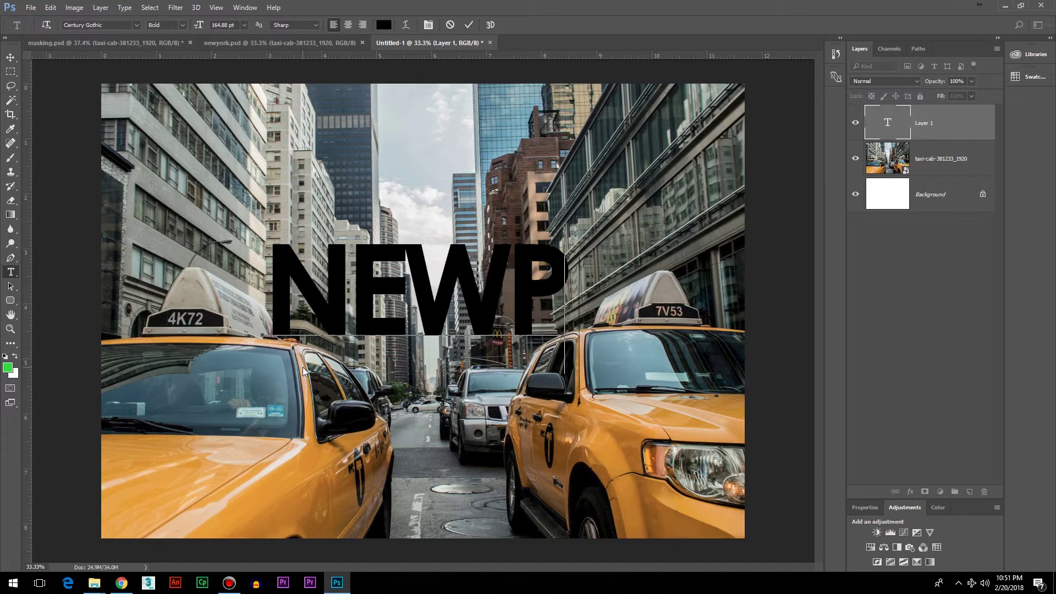
{"action": "key", "text": "BackSpace"}
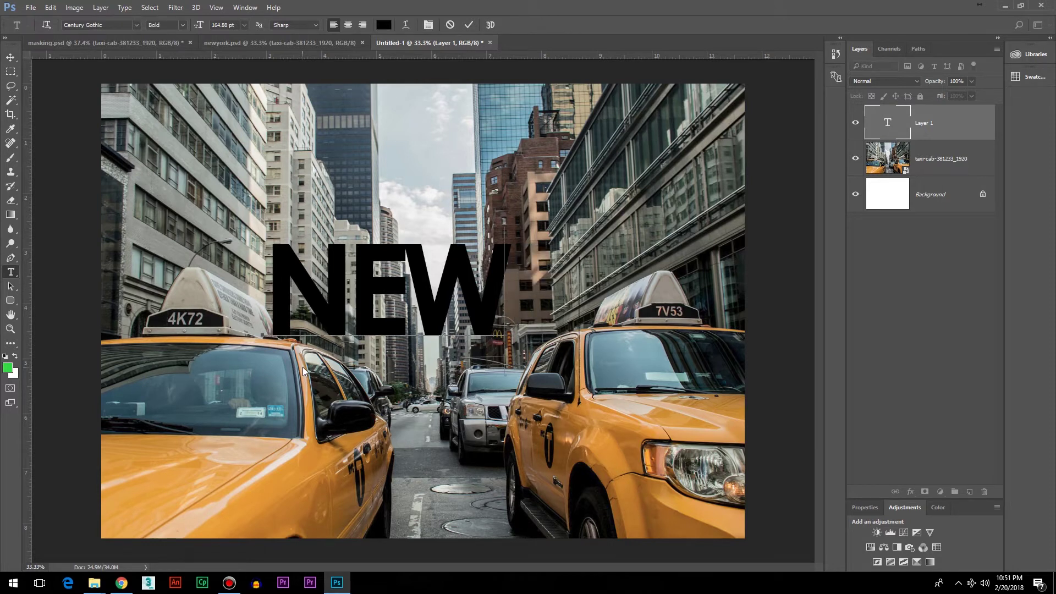
{"action": "type", "text": "YOR"}
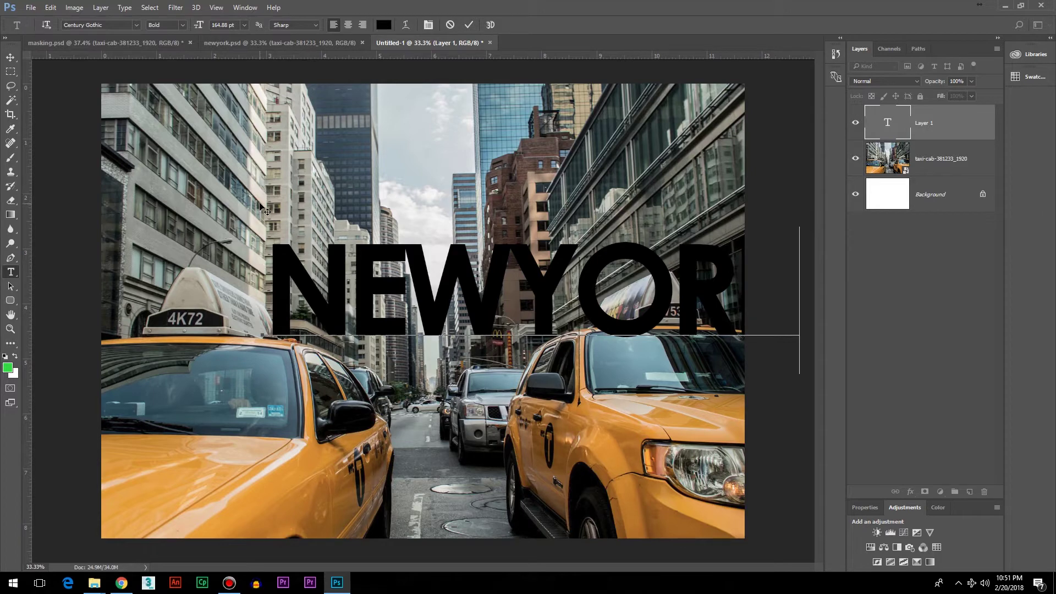
{"action": "key", "text": "ctrl"}
{"action": "type", "text": "K"}
{"action": "left_click_drag", "start_coordinate": [183, 234], "coordinate": [161, 235]}
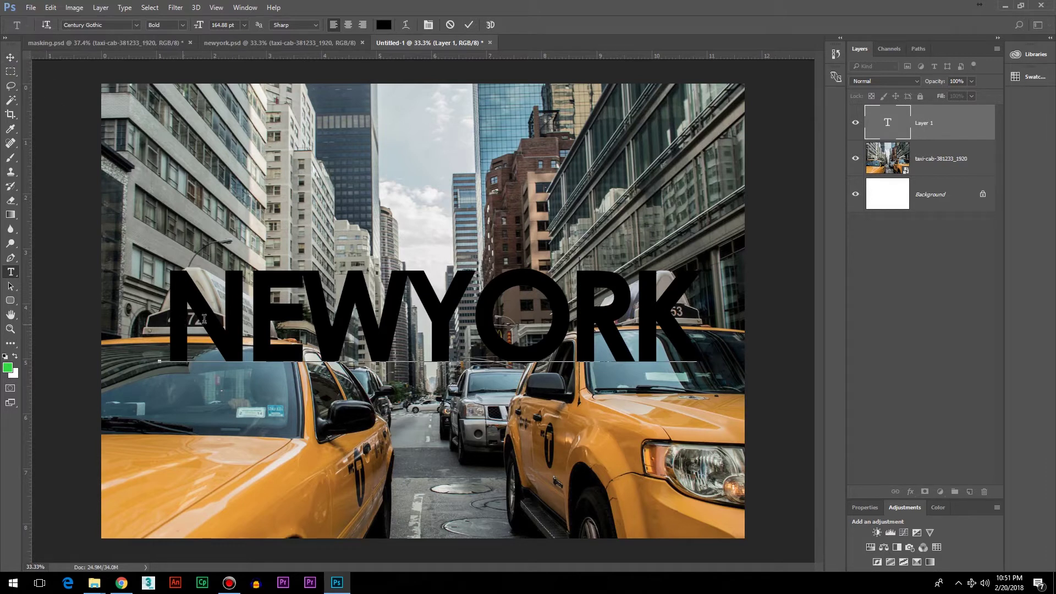
{"action": "left_click", "coordinate": [10, 57]}
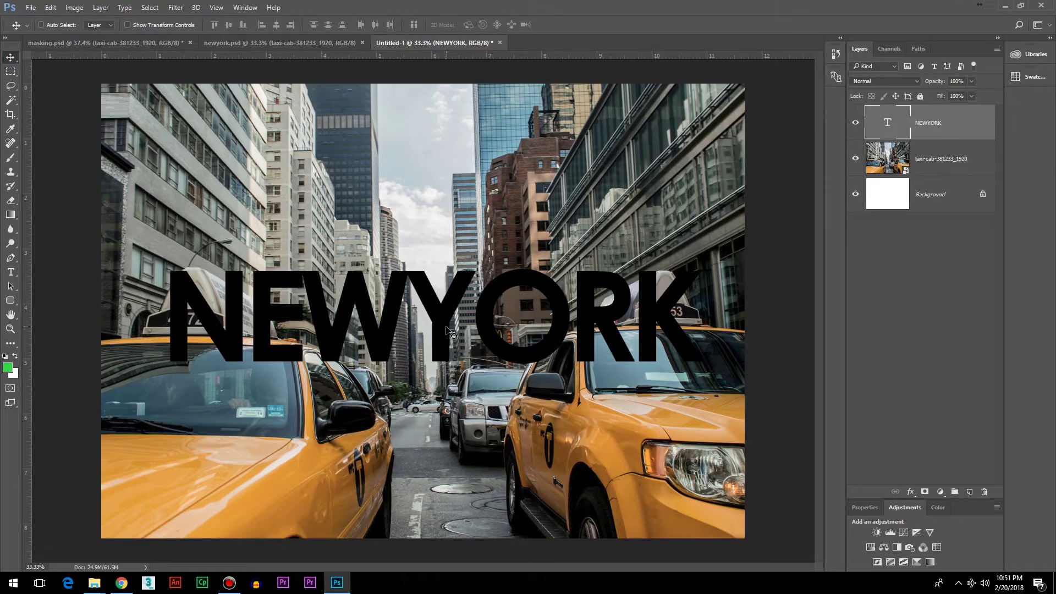
- Move the taxi-cab layer above the NEWYORK layer and clip it to the text
{"action": "left_click", "coordinate": [975, 170]}
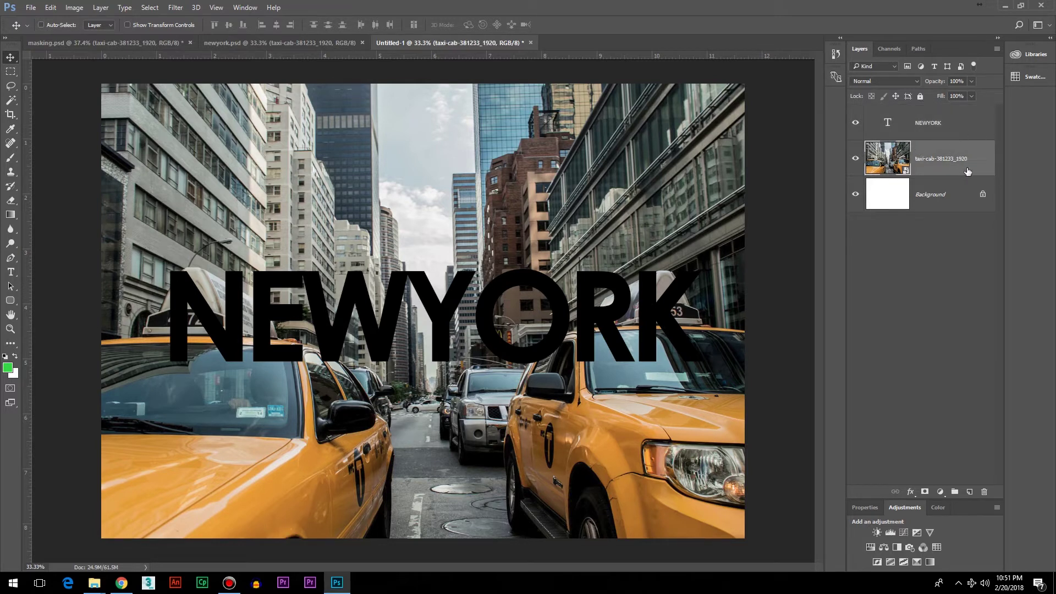
{"action": "left_click_drag", "start_coordinate": [980, 160], "coordinate": [942, 118]}
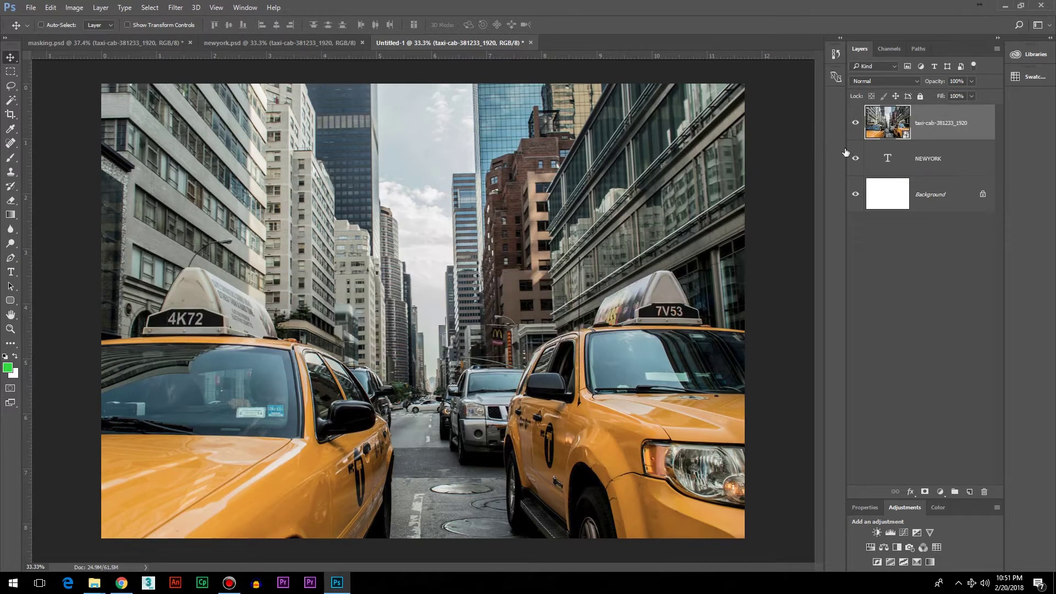
{"action": "left_click", "coordinate": [957, 139], "text": "alt"}
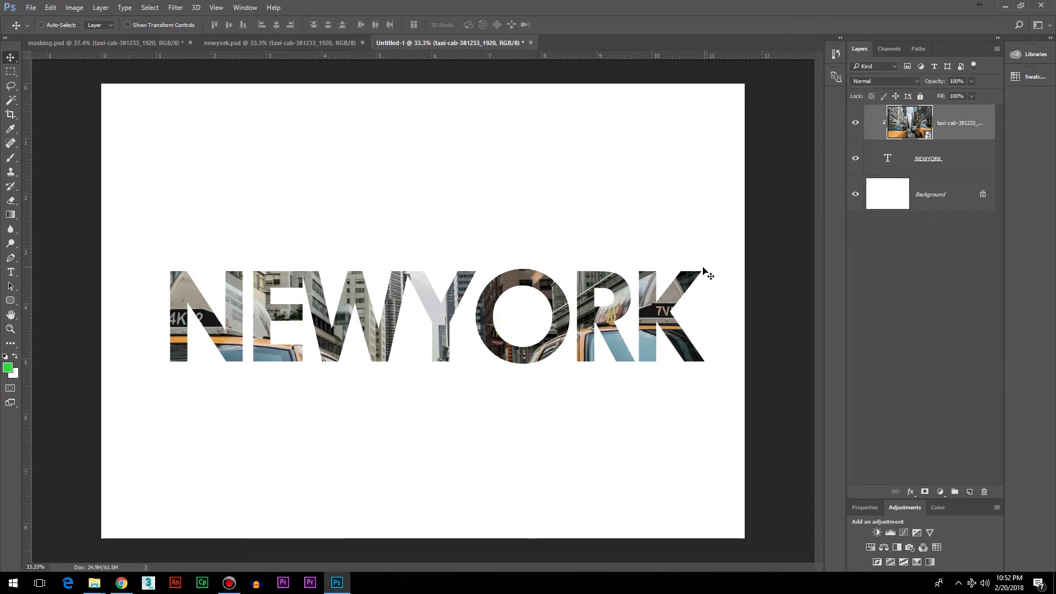
- Shift the taxi photo within the letters, then nudge the NEWYORK text slightly left
{"action": "mouse_move", "coordinate": [481, 299]}
{"action": "left_mouse_down"}
{"action": "mouse_move", "coordinate": [465, 310]}
{"action": "mouse_move", "coordinate": [444, 302]}
{"action": "mouse_move", "coordinate": [459, 339]}
{"action": "mouse_move", "coordinate": [462, 280]}
{"action": "mouse_move", "coordinate": [456, 324]}
{"action": "mouse_move", "coordinate": [484, 300]}
{"action": "mouse_move", "coordinate": [469, 309]}
{"action": "left_mouse_up"}
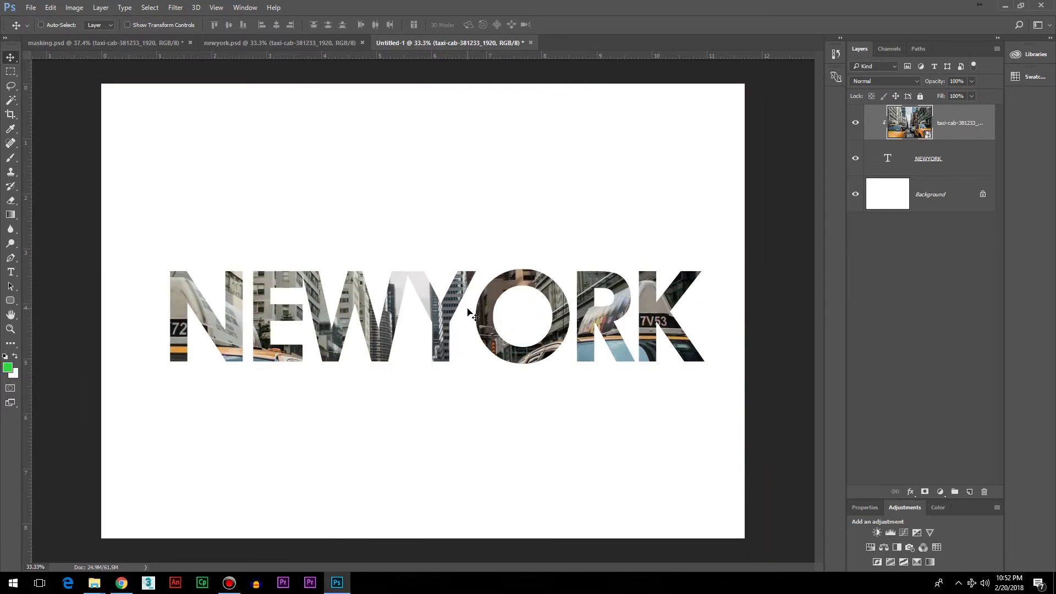
{"action": "key", "text": "ctrl"}
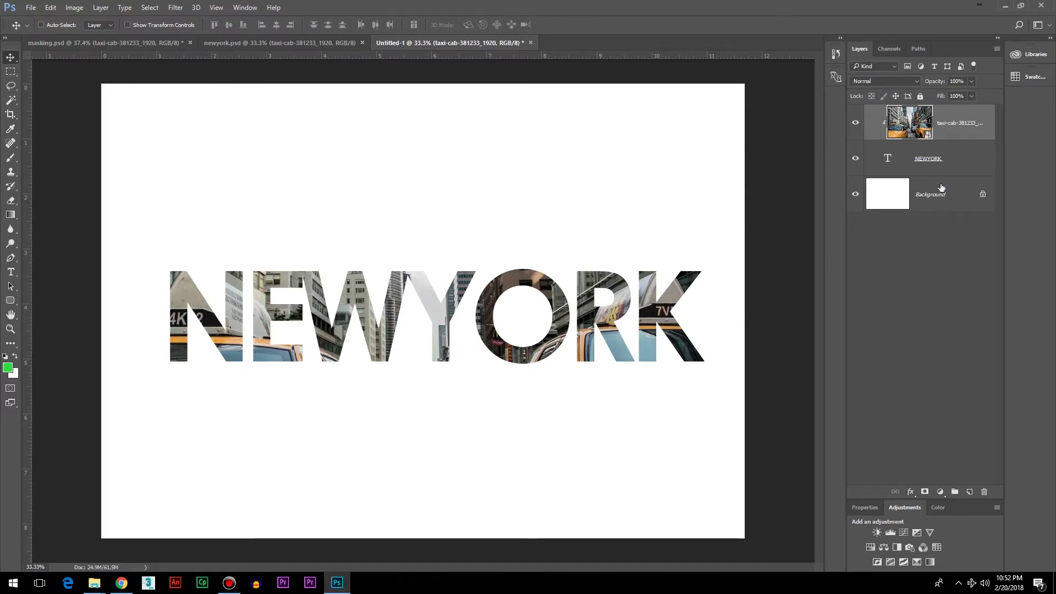
{"action": "left_click", "coordinate": [959, 168]}
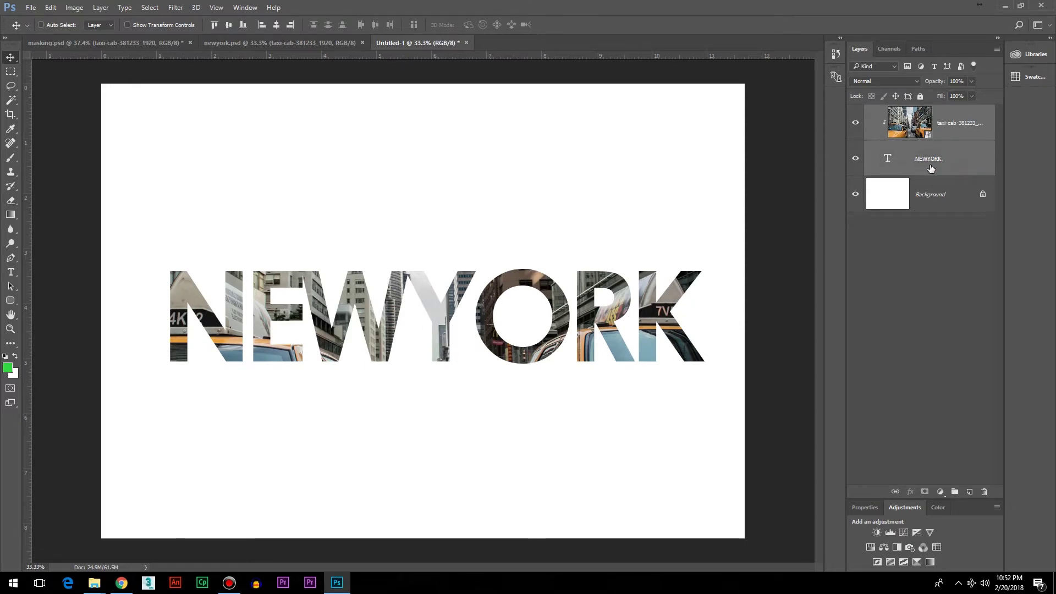
{"action": "left_click_drag", "start_coordinate": [451, 311], "coordinate": [442, 314]}
- Duplicate the taxi-cab layer below the NEWYORK layer as a full-canvas background copy
{"action": "key", "text": "ctrl"}
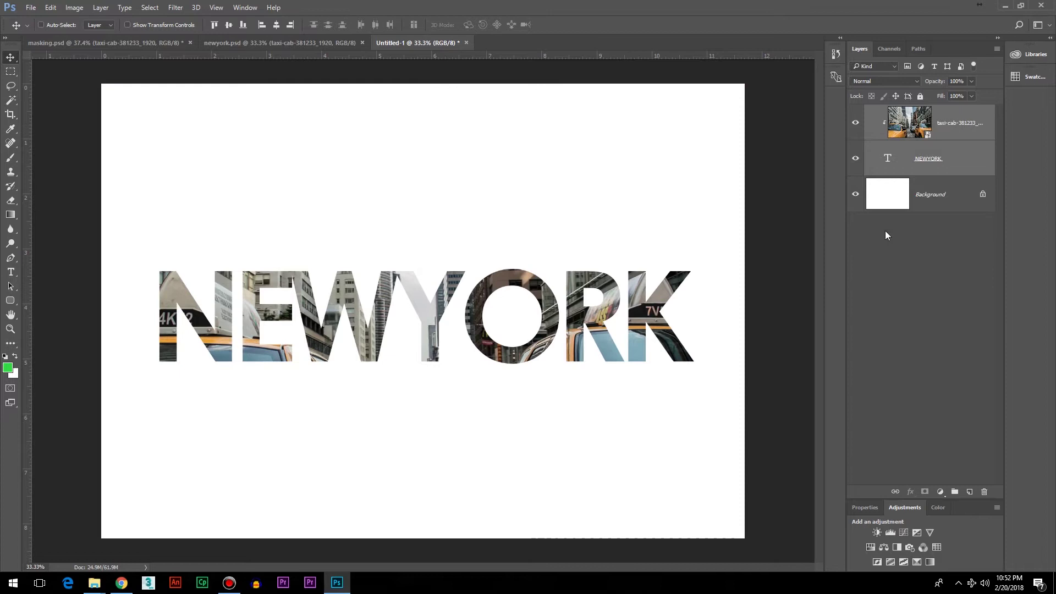
{"action": "left_click", "coordinate": [983, 131]}
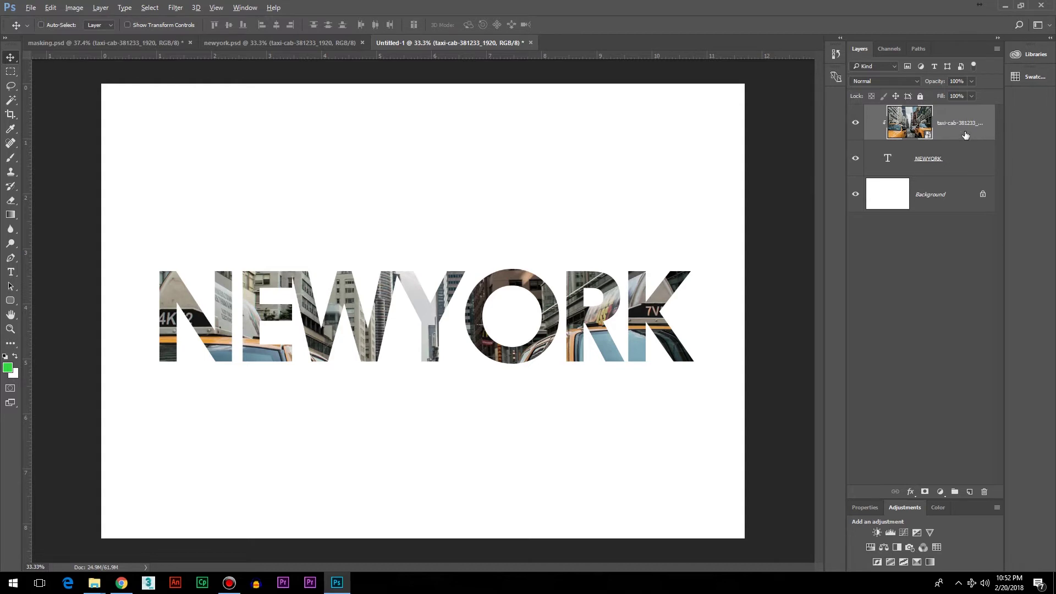
{"action": "left_click_drag", "start_coordinate": [965, 135], "coordinate": [958, 173]}
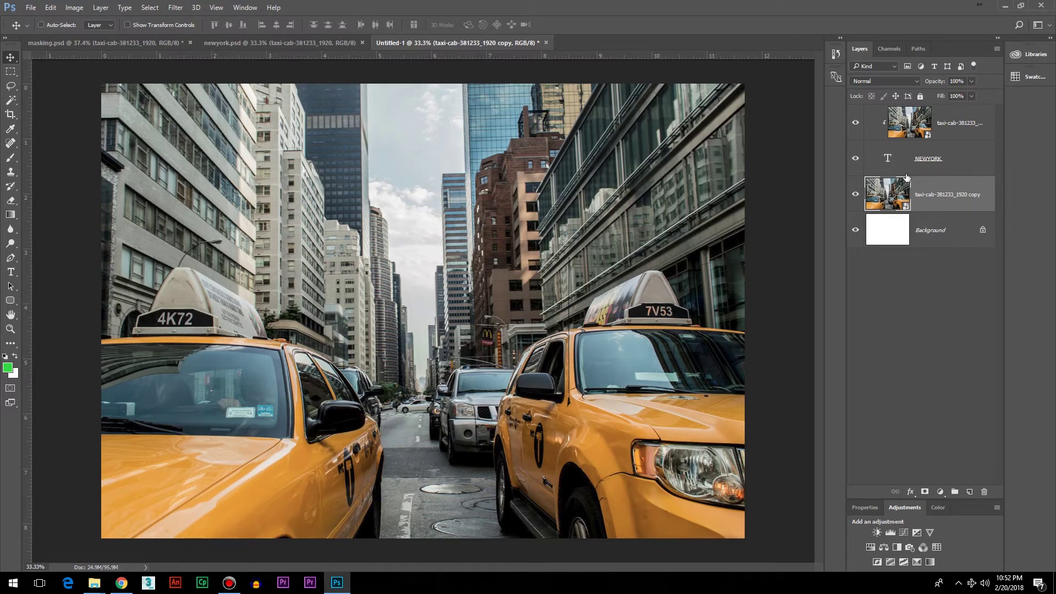
{"action": "left_click", "coordinate": [854, 196]}
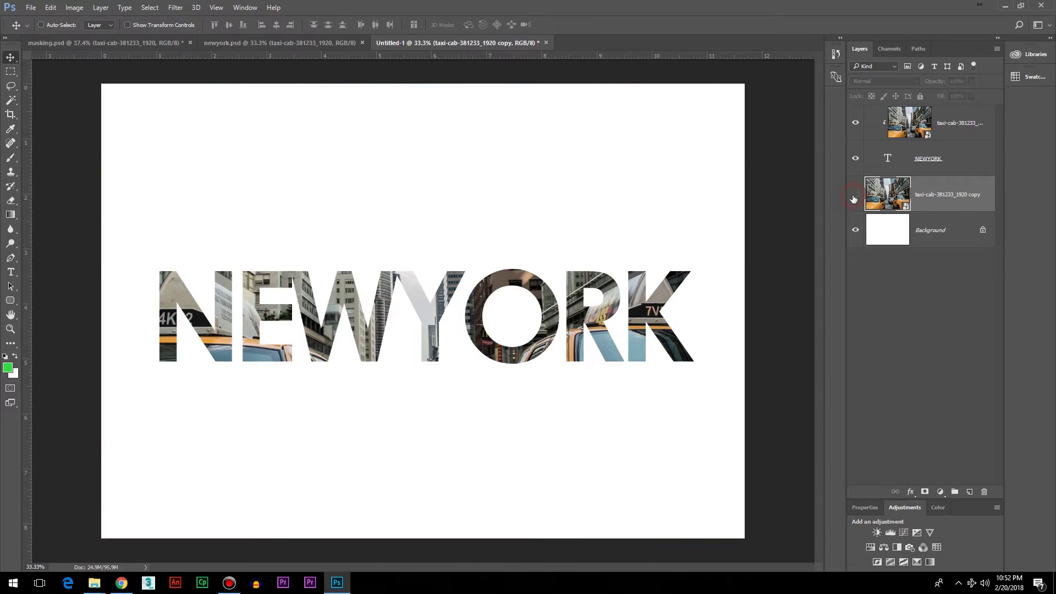
{"action": "left_click", "coordinate": [854, 195]}
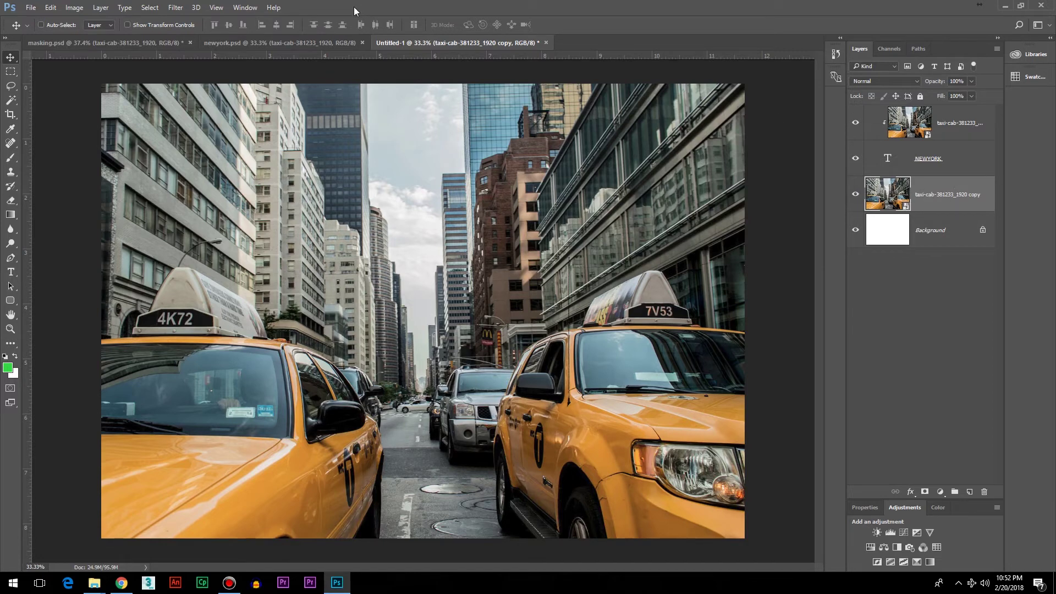
- Apply a 1603-pixel horizontal Motion Blur to the background taxi copy
{"action": "left_click", "coordinate": [175, 7]}
{"action": "mouse_move", "coordinate": [220, 134]}
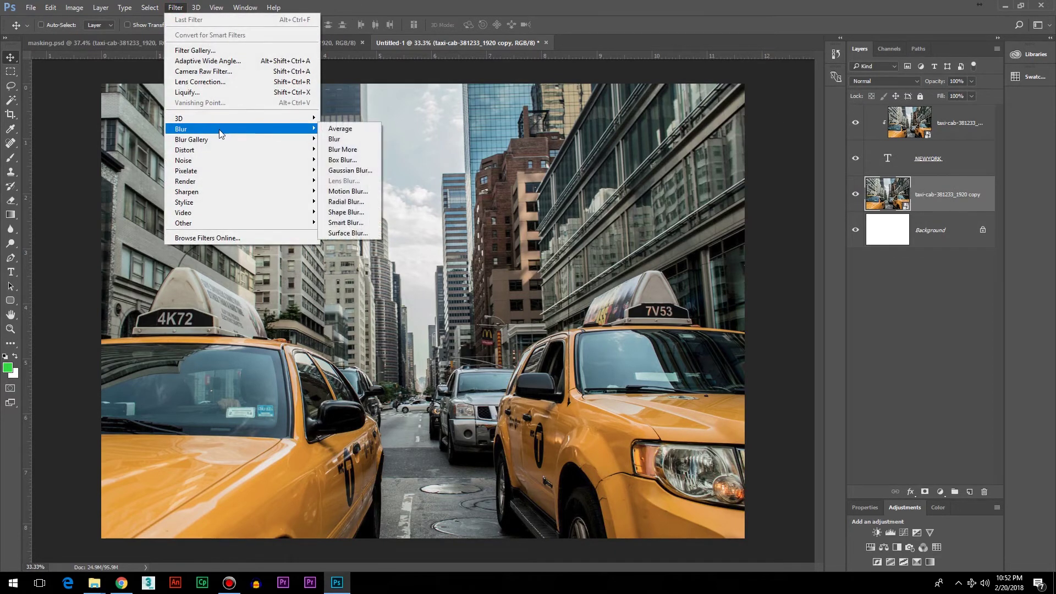
{"action": "left_click", "coordinate": [352, 191]}
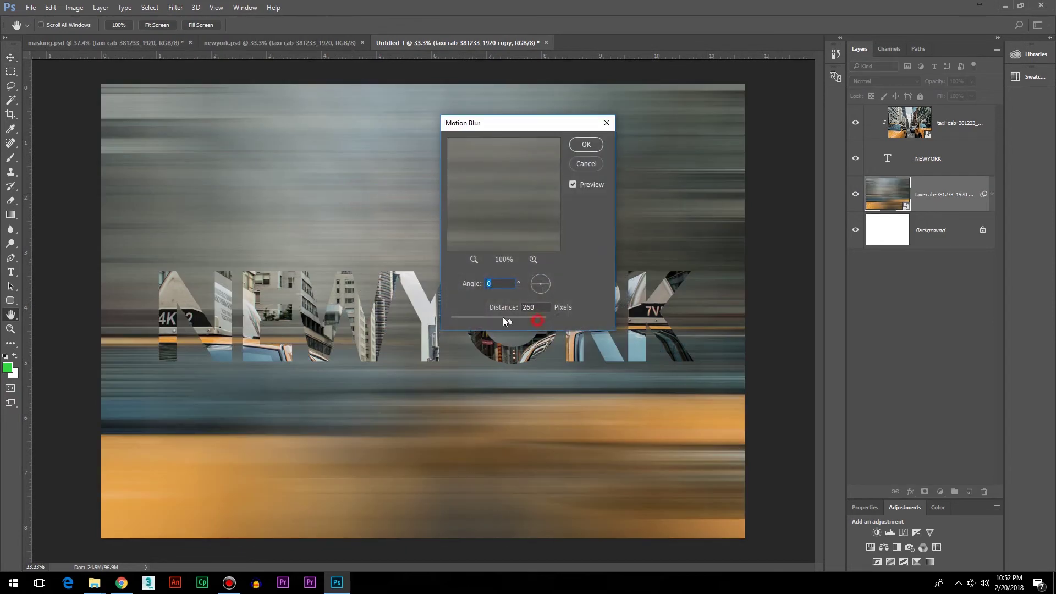
{"action": "left_click", "coordinate": [541, 321]}
{"action": "mouse_move", "coordinate": [537, 325]}
{"action": "left_mouse_down"}
{"action": "mouse_move", "coordinate": [480, 319]}
{"action": "mouse_move", "coordinate": [539, 324]}
{"action": "left_mouse_up"}
{"action": "left_click", "coordinate": [585, 144]}
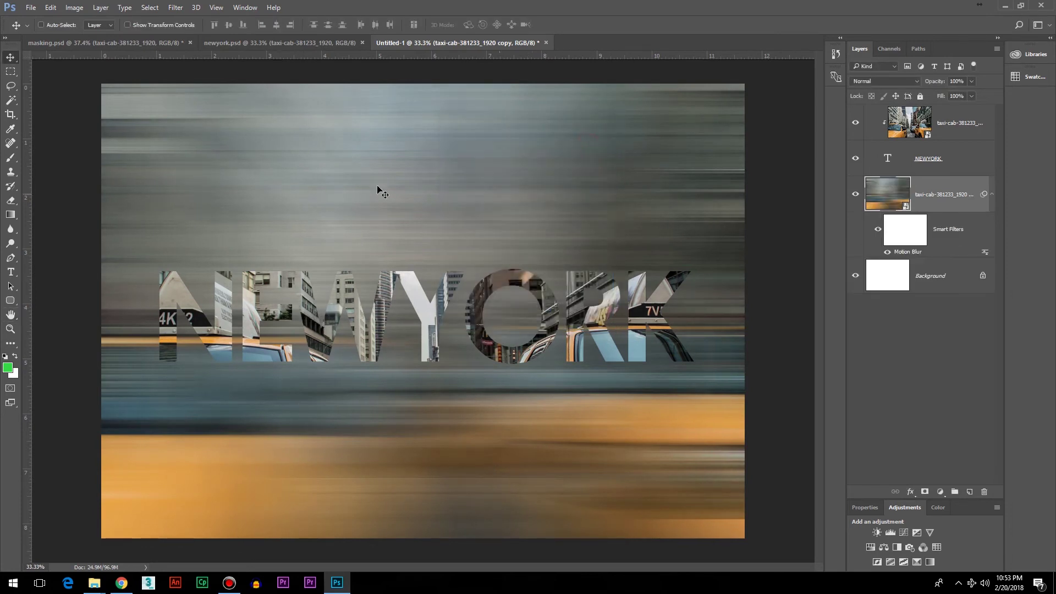
{"action": "scroll", "coordinate": [456, 249], "scroll_direction": "down", "scroll_amount": 1}
{"action": "scroll", "coordinate": [456, 249], "scroll_direction": "up", "scroll_amount": 2}
{"action": "scroll", "coordinate": [675, 358], "scroll_direction": "down", "scroll_amount": 1}
{"action": "scroll", "coordinate": [638, 354], "scroll_direction": "up", "scroll_amount": 2}
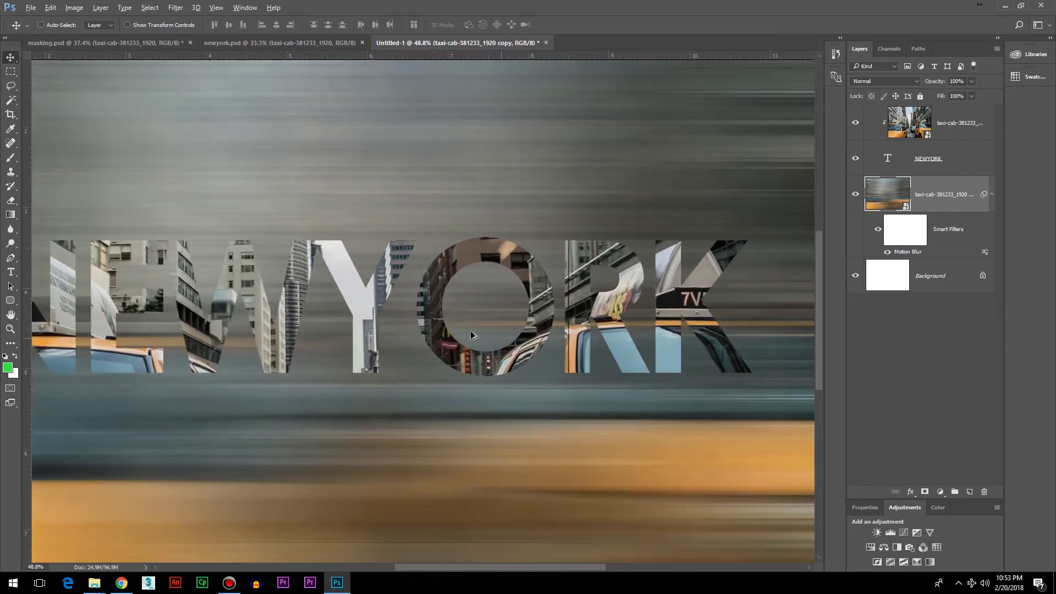
{"action": "scroll", "coordinate": [724, 344], "scroll_direction": "down", "scroll_amount": 1}
{"action": "scroll", "coordinate": [724, 345], "scroll_direction": "up", "scroll_amount": 2}
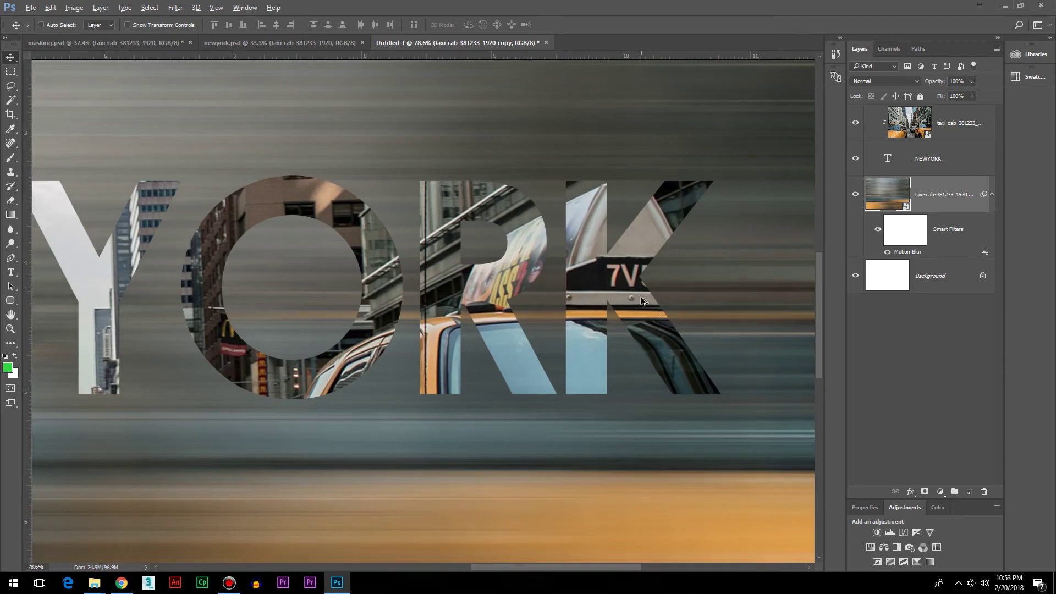
{"action": "scroll", "coordinate": [662, 325], "scroll_direction": "down", "scroll_amount": 1}
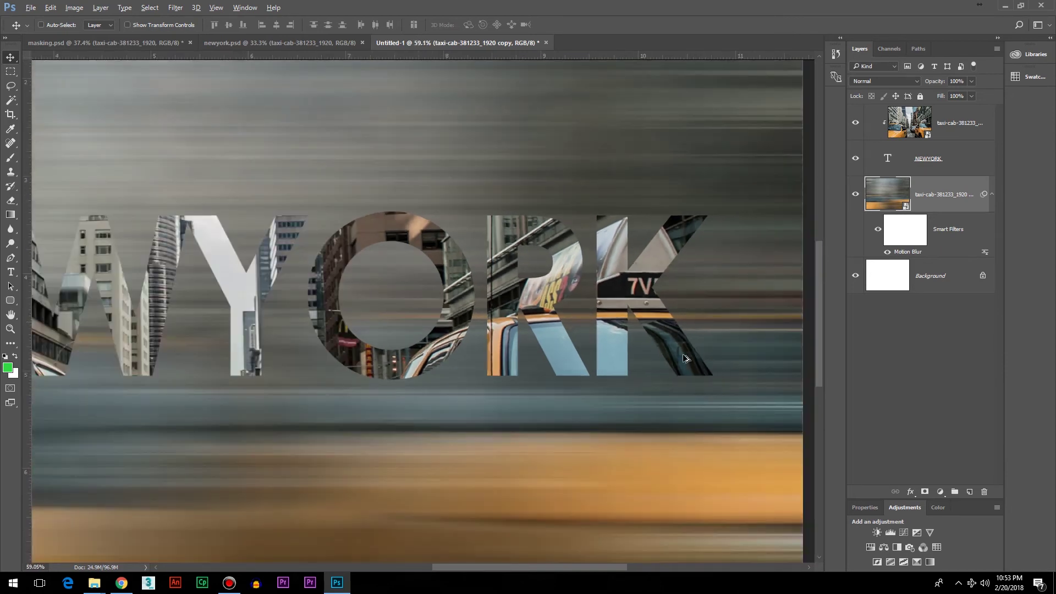
{"action": "scroll", "coordinate": [504, 289], "scroll_direction": "down", "scroll_amount": 2}
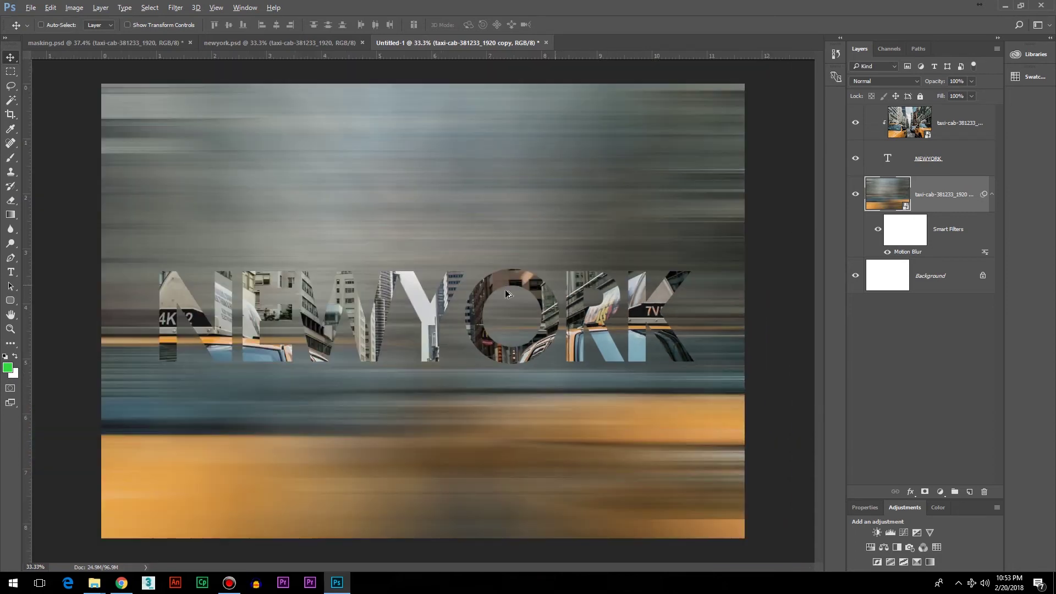
{"action": "scroll", "coordinate": [131, 271], "scroll_direction": "up", "scroll_amount": 2}
{"action": "scroll", "coordinate": [374, 306], "scroll_direction": "down", "scroll_amount": 1}
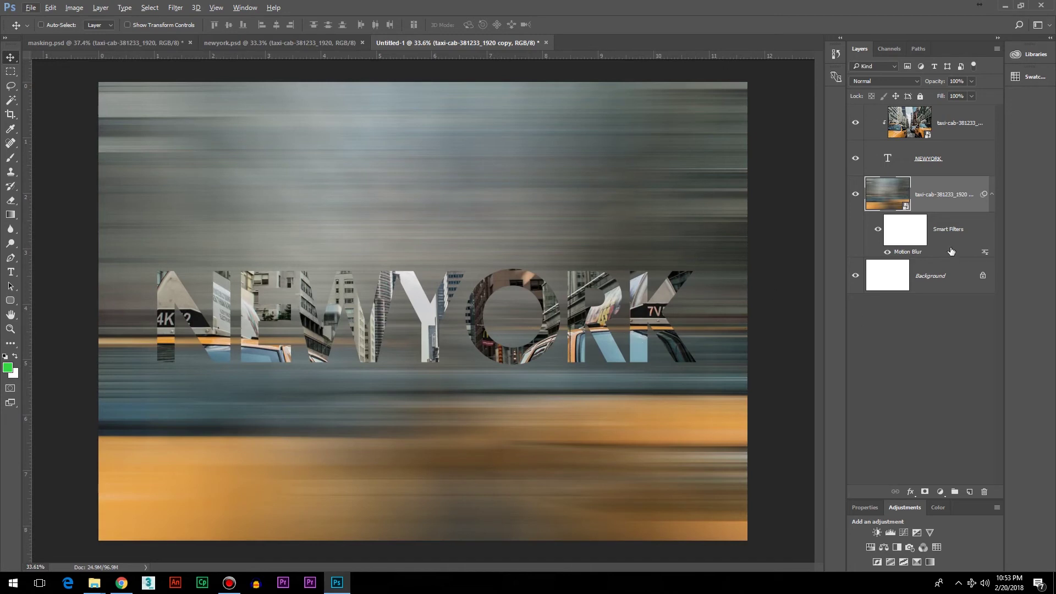
- Give the NEWYORK layer a drop shadow with 10 px distance, 19% spread and 6 px size
{"action": "left_click", "coordinate": [892, 165]}
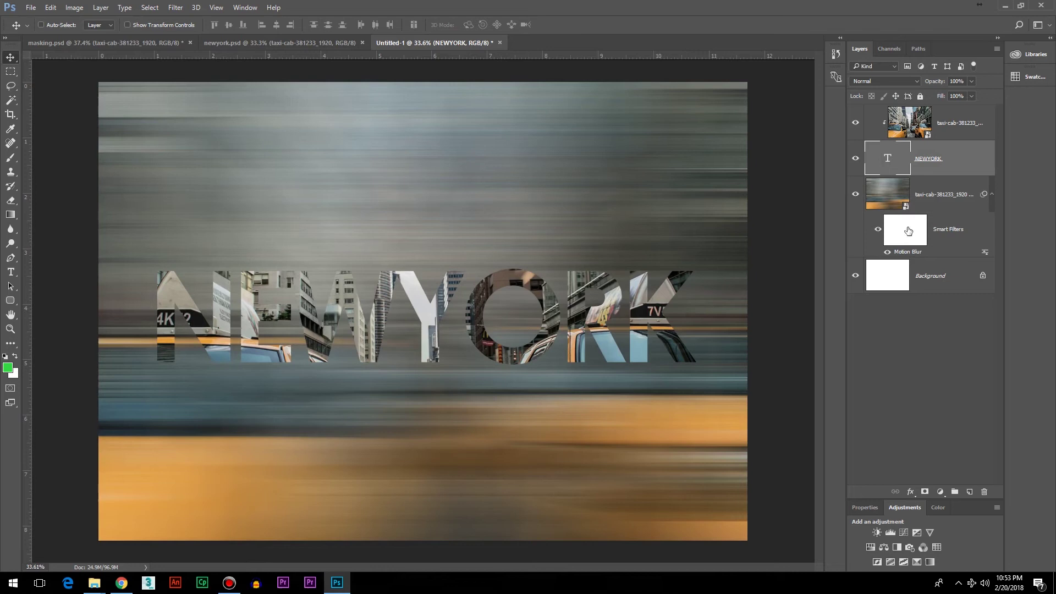
{"action": "double_click", "coordinate": [973, 158]}
{"action": "left_click_drag", "start_coordinate": [613, 38], "coordinate": [568, 13]}
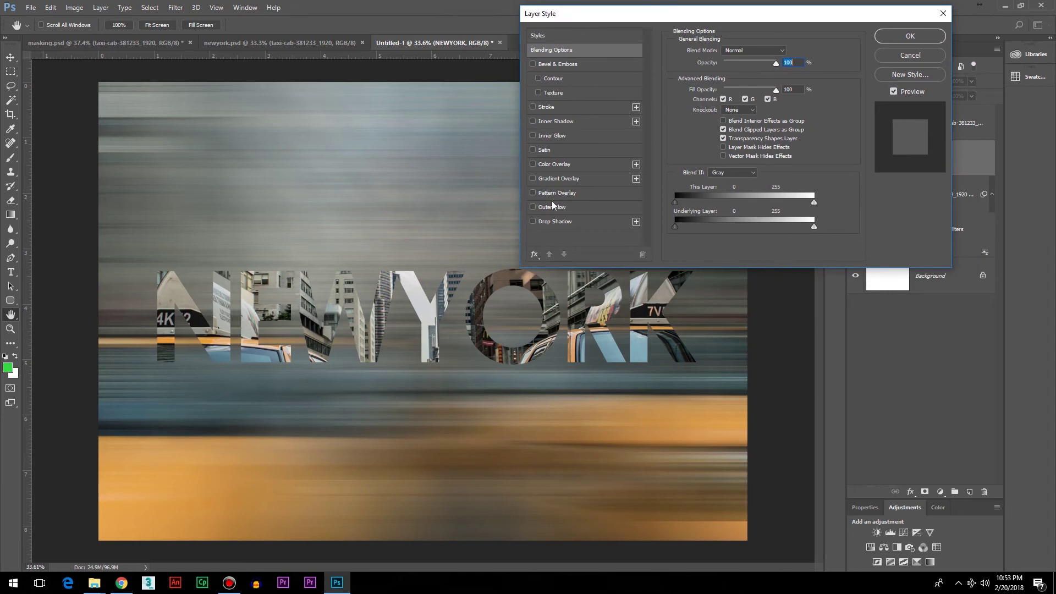
{"action": "left_click", "coordinate": [555, 221]}
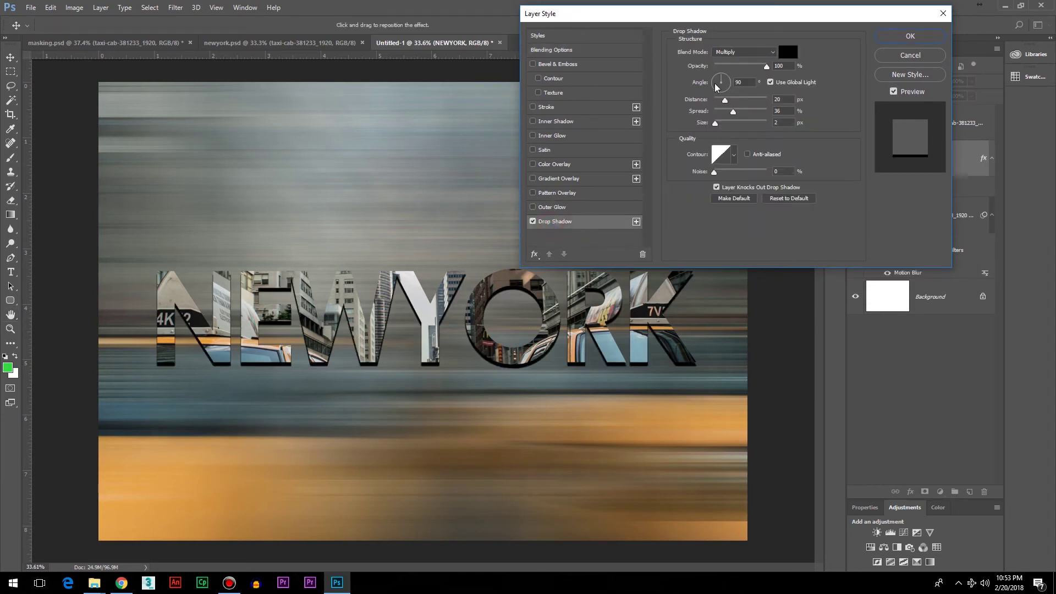
{"action": "left_click", "coordinate": [725, 101]}
{"action": "left_click_drag", "start_coordinate": [734, 108], "coordinate": [718, 128]}
{"action": "left_click", "coordinate": [715, 79]}
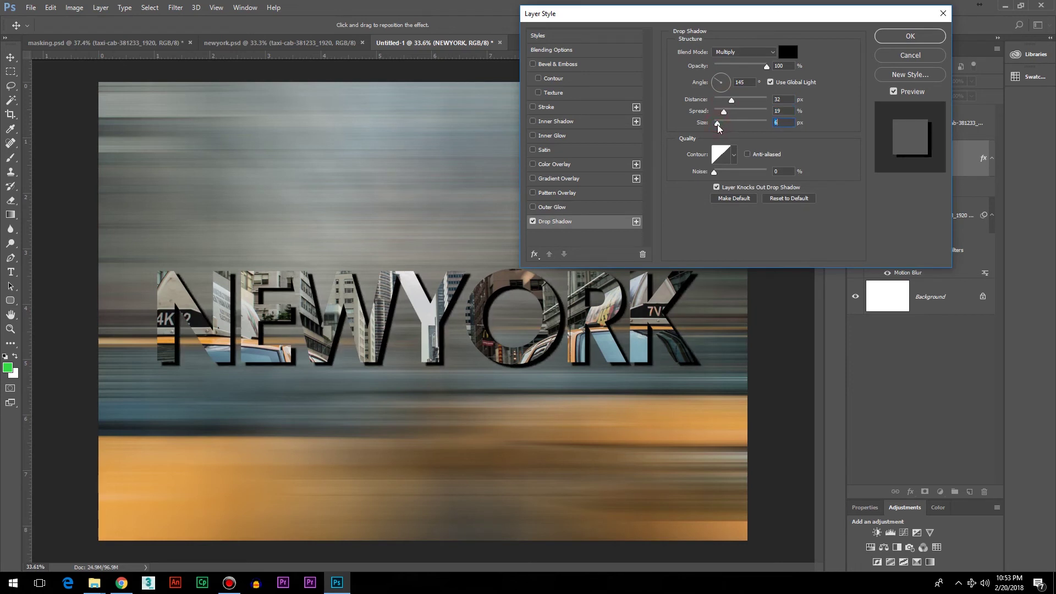
{"action": "left_click", "coordinate": [897, 41]}
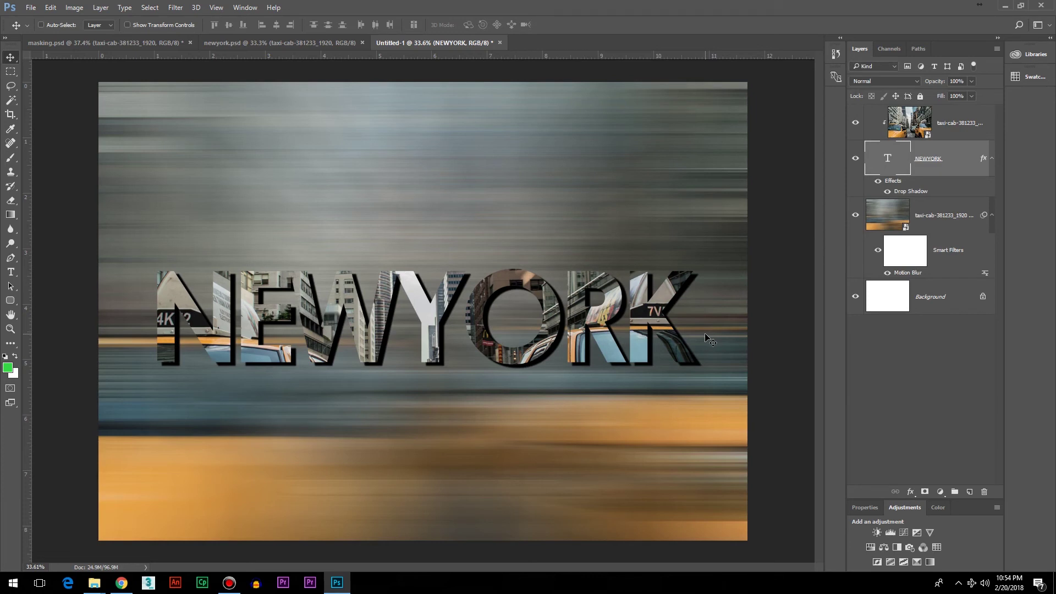
- Set the blurred taxi copy to 73% opacity and the clipped taxi layer to Exclusion
{"action": "left_click", "coordinate": [930, 221]}
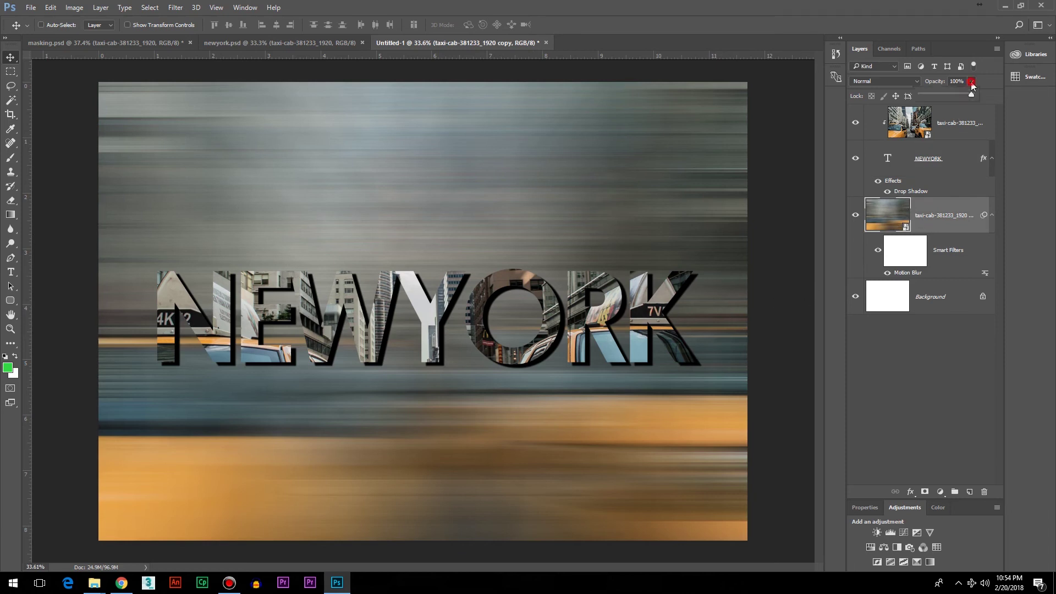
{"action": "left_click_drag", "start_coordinate": [961, 95], "coordinate": [957, 95]}
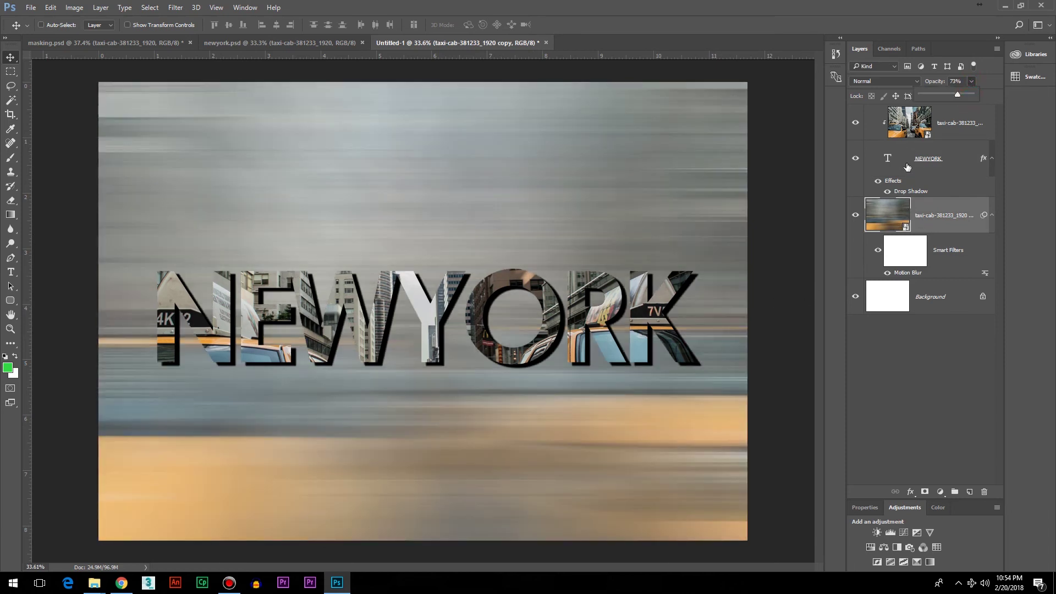
{"action": "left_click", "coordinate": [951, 114]}
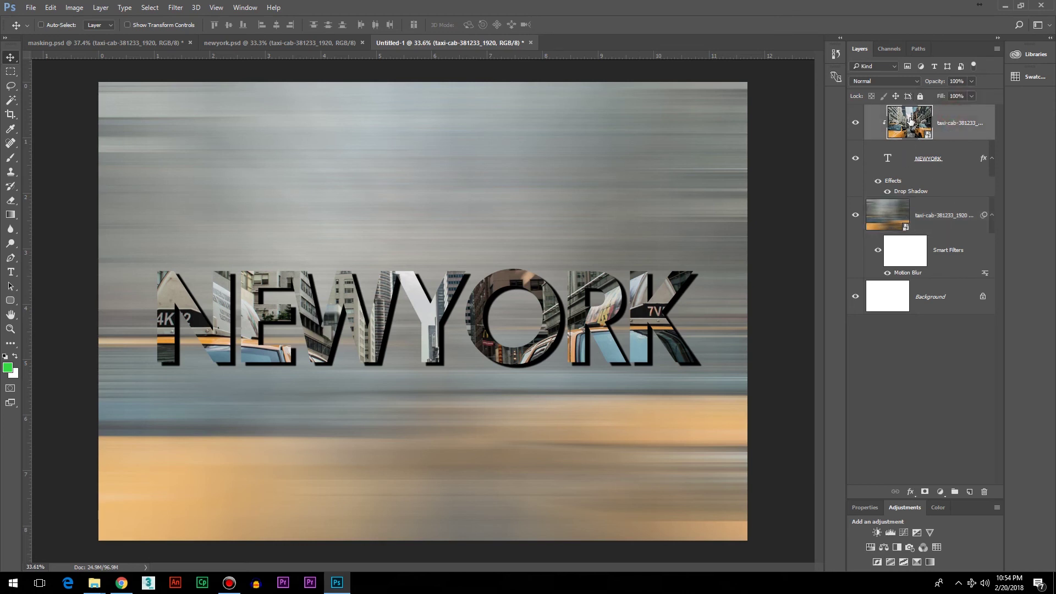
{"action": "left_click", "coordinate": [911, 82]}
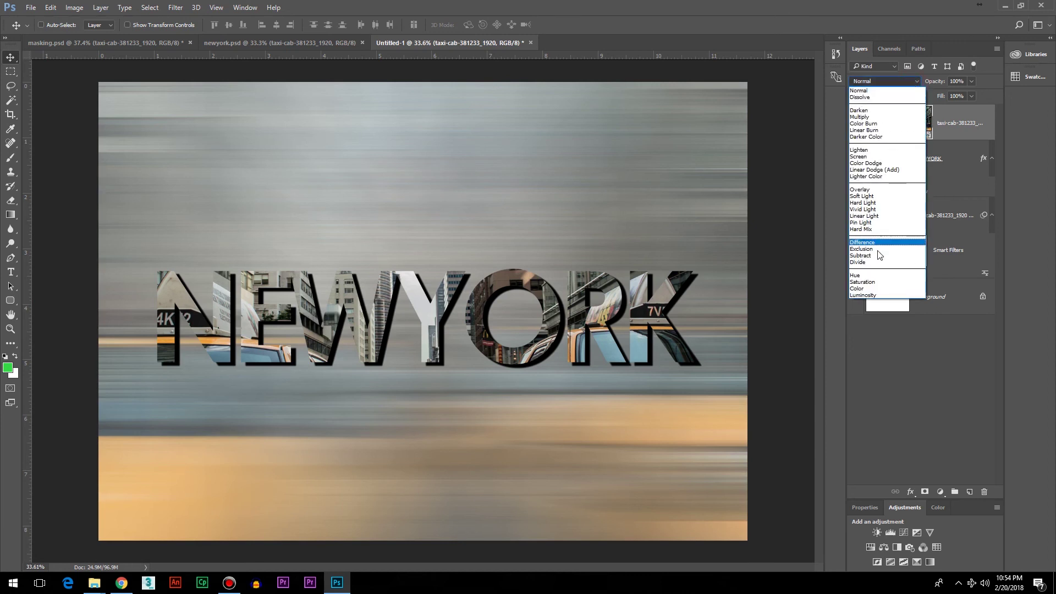
{"action": "left_click", "coordinate": [879, 252]}
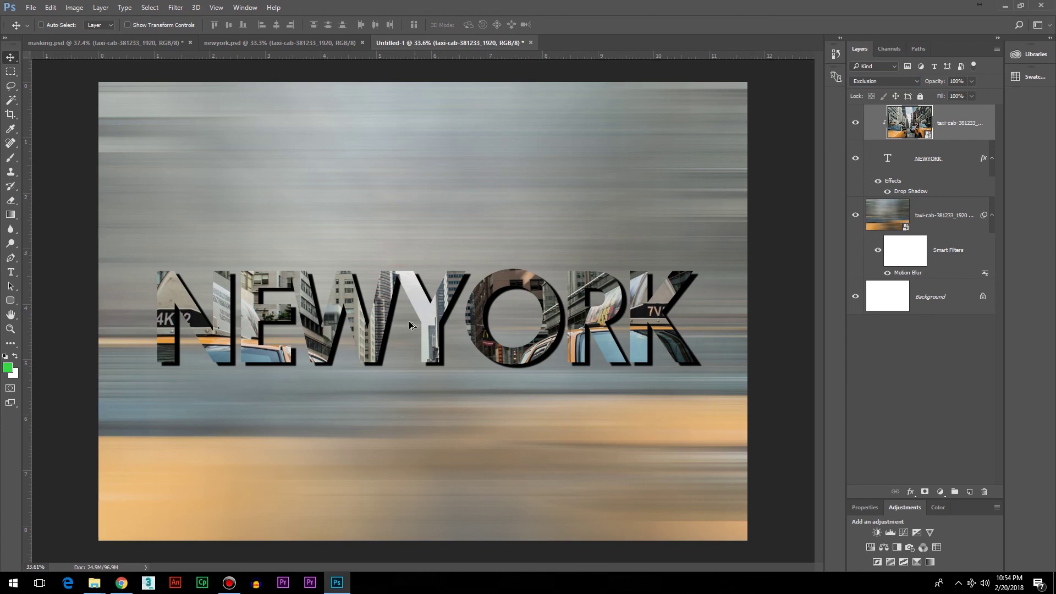
{"action": "scroll", "coordinate": [408, 321], "scroll_direction": "up", "scroll_amount": 2}
{"action": "scroll", "coordinate": [402, 325], "scroll_direction": "down", "scroll_amount": 1}
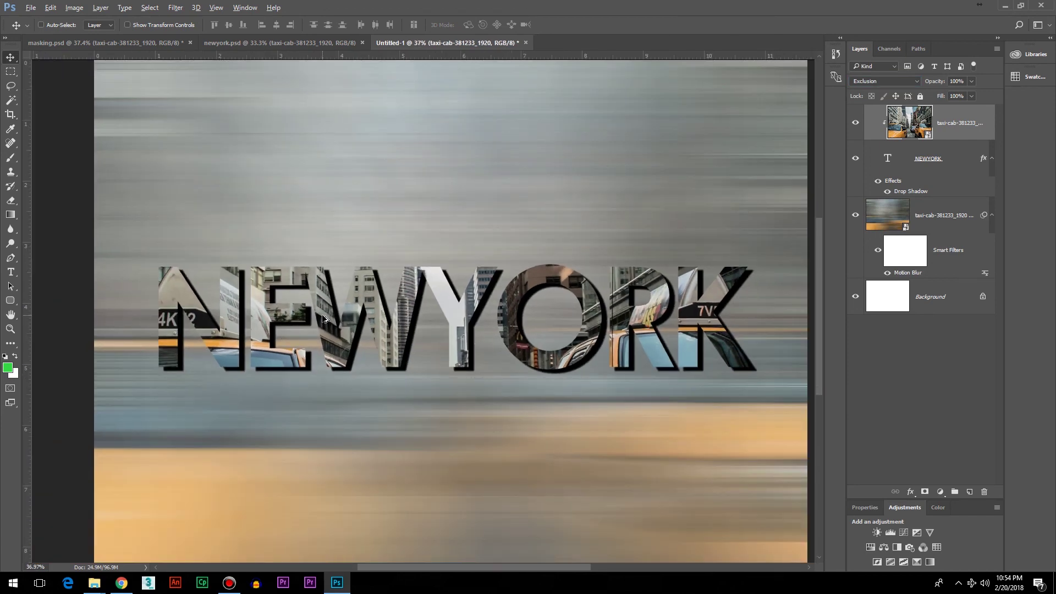
{"action": "scroll", "coordinate": [397, 359], "scroll_direction": "down", "scroll_amount": 1}
{"action": "scroll", "coordinate": [404, 358], "scroll_direction": "up", "scroll_amount": 1}
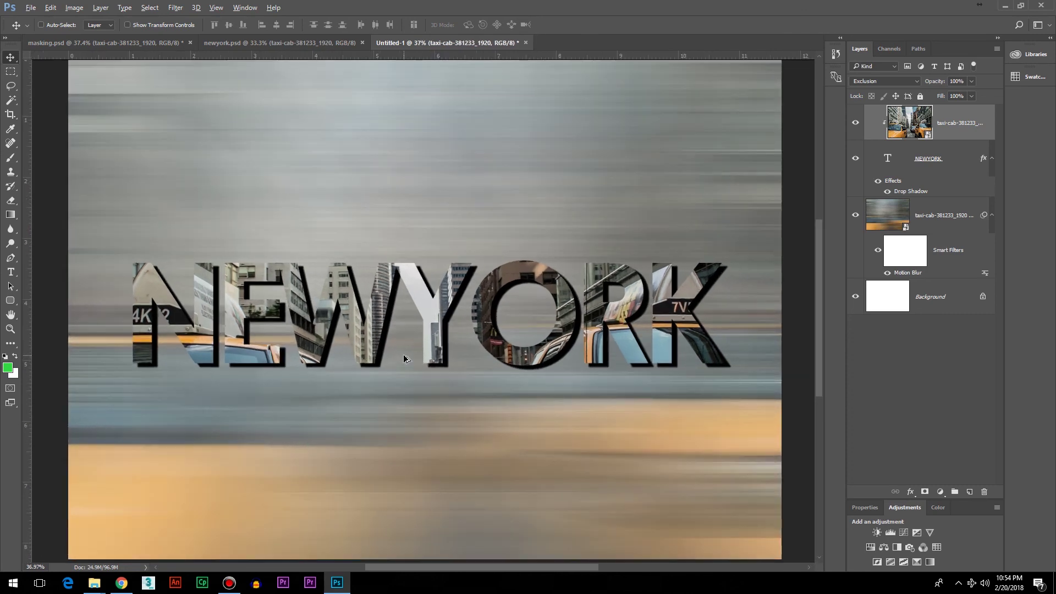